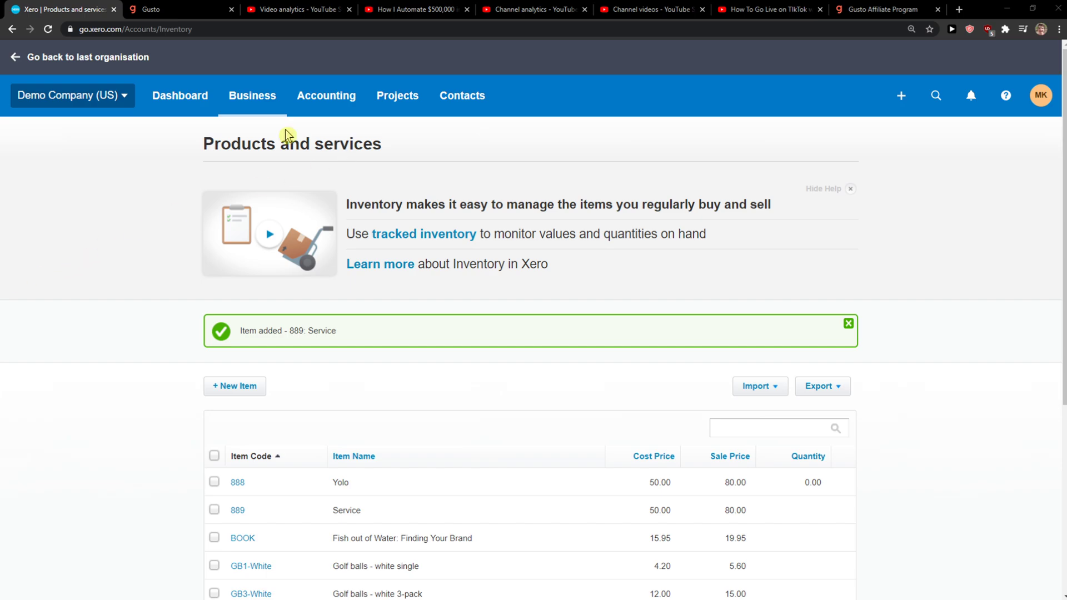
# Open the Balance Sheet report from Accounting > Reports in a new browser tab
pyautogui.click(337, 102)
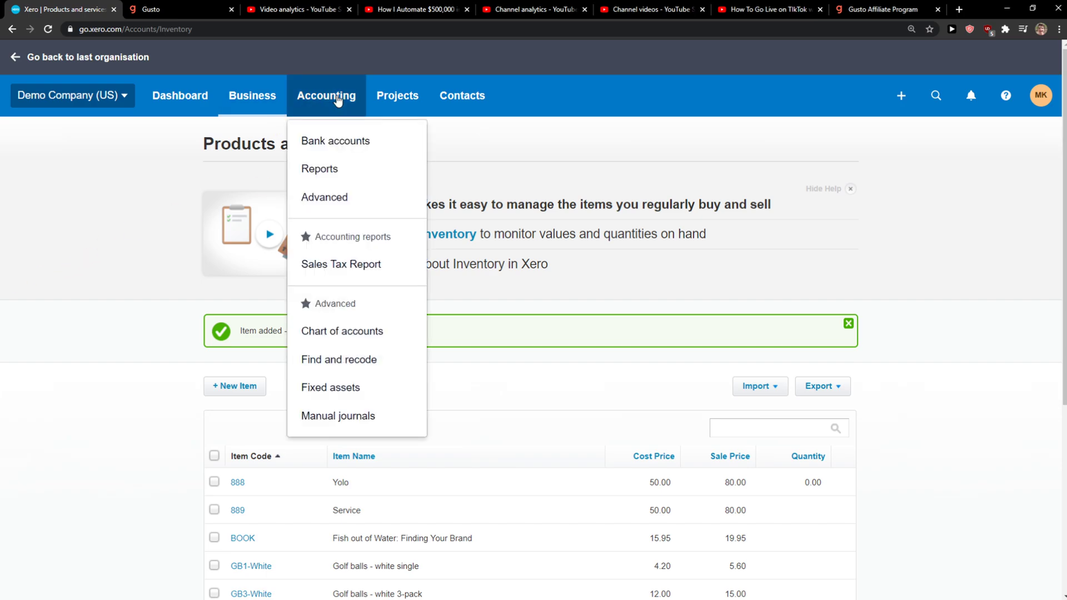
pyautogui.click(320, 171)
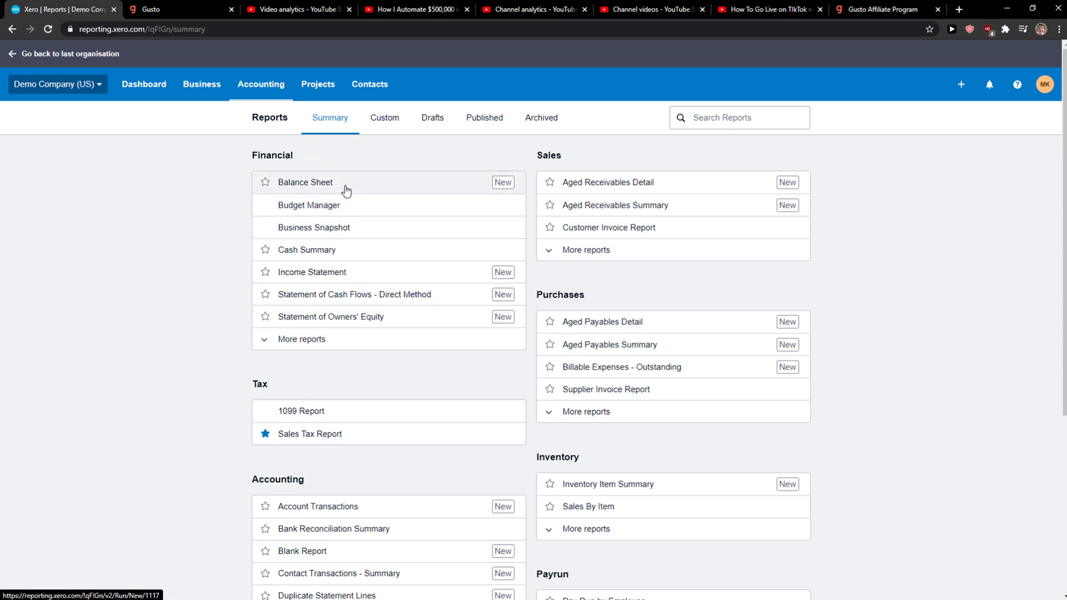
pyautogui.keyDown('ctrl'); pyautogui.click(346, 187); pyautogui.keyUp('ctrl')
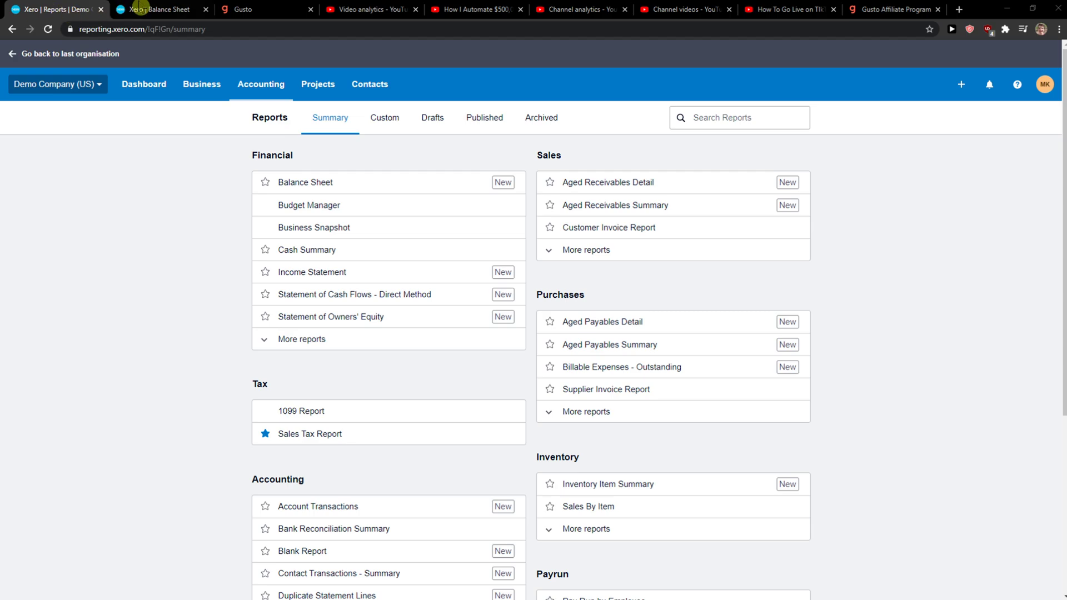
# On the Balance Sheet tab, set the report date to End of Last Quarter
pyautogui.click(147, 9)
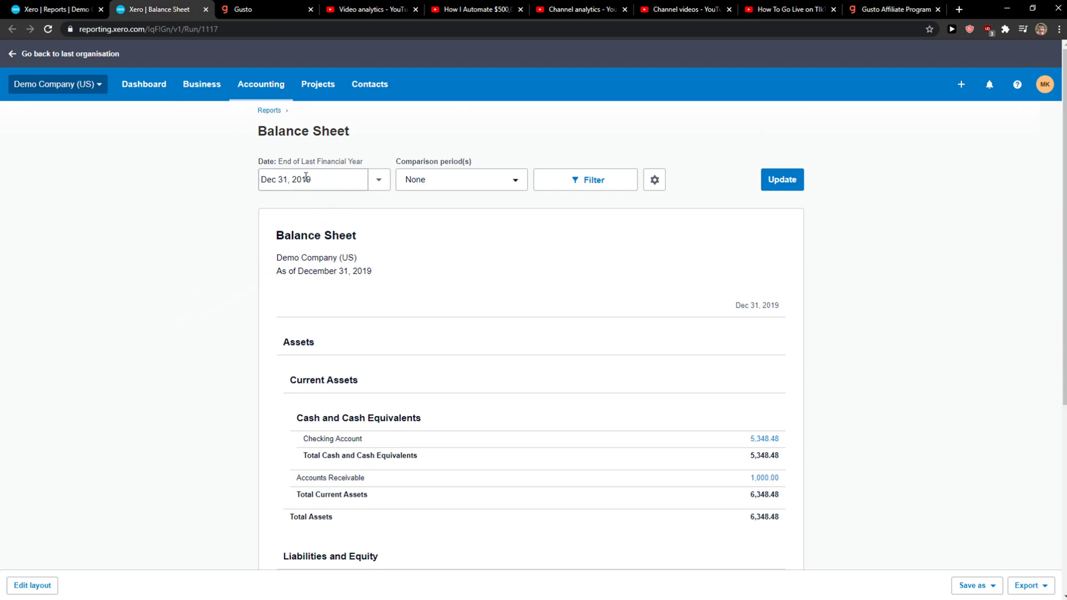
pyautogui.click(373, 185)
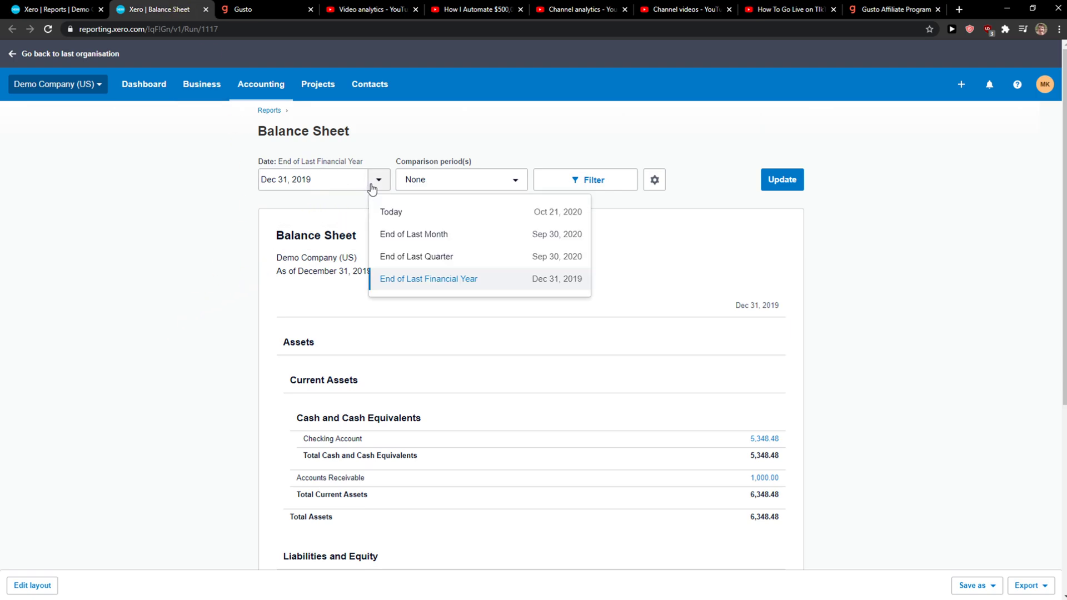
pyautogui.click(417, 256)
# Check the comparison period and filter options, then update the report to September 30, 2020
pyautogui.click(514, 185)
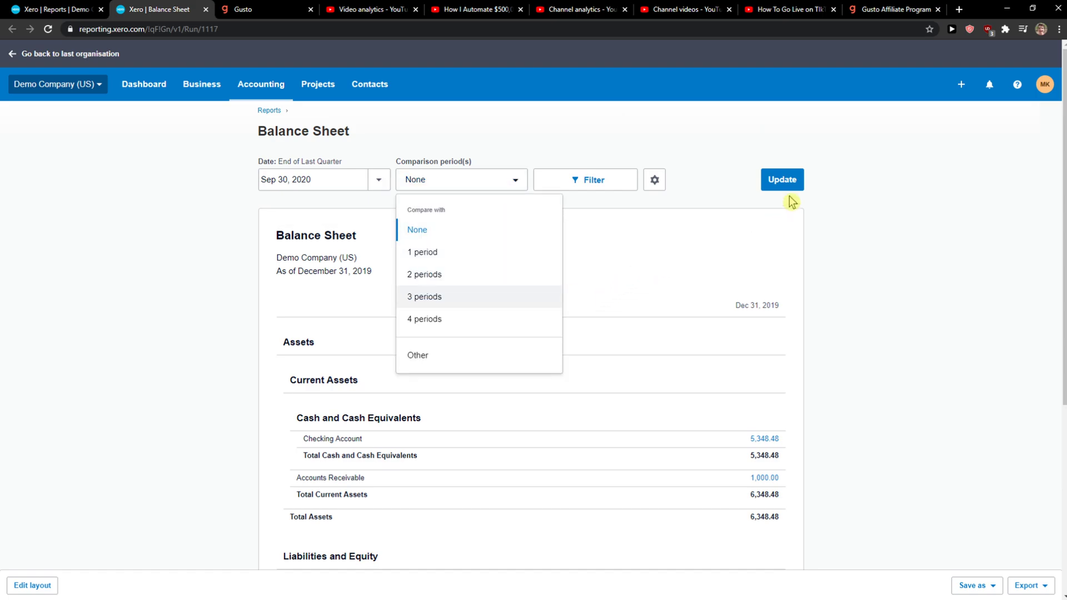
pyautogui.click(711, 171)
pyautogui.click(619, 181)
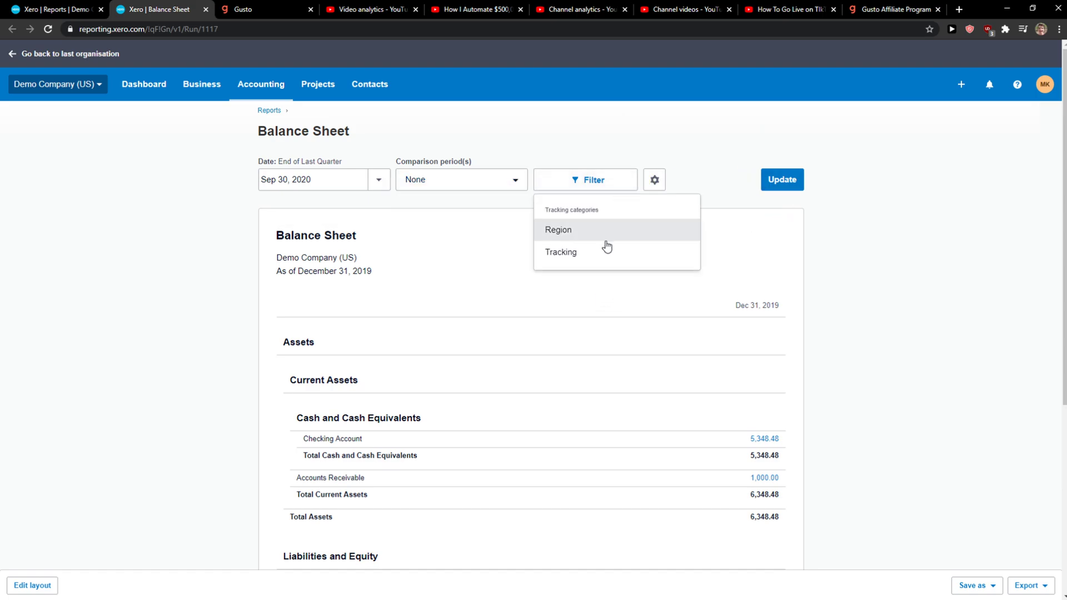
pyautogui.click(766, 185)
pyautogui.scroll(-1, 248, 229)
pyautogui.scroll(-1, 261, 239)
pyautogui.scroll(-1, 261, 239)
pyautogui.scroll(-1, 321, 266)
pyautogui.scroll(3, 330, 259)
pyautogui.scroll(-4, 309, 245)
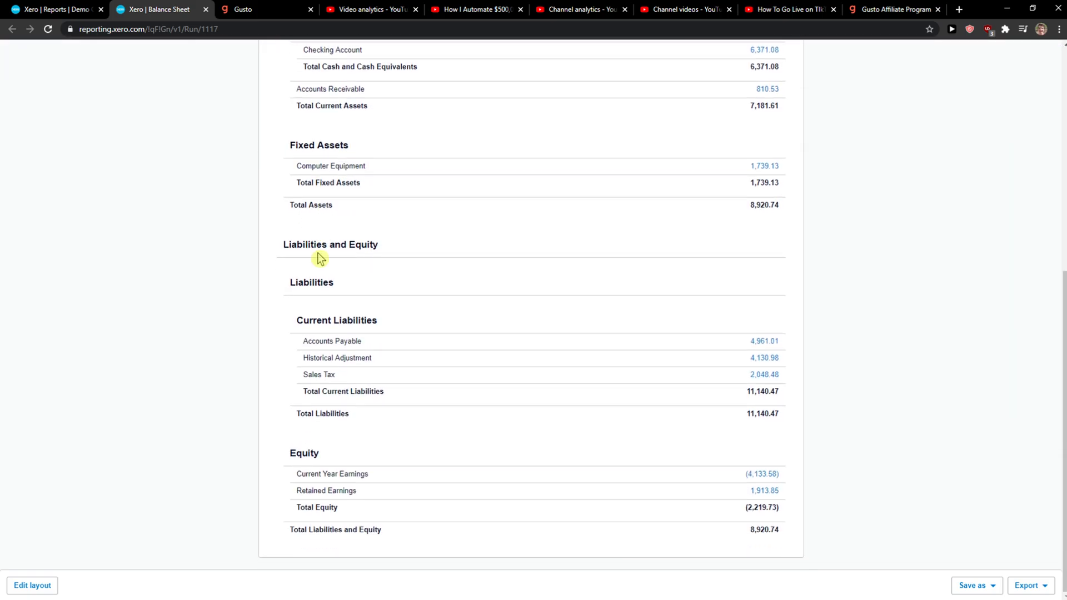
pyautogui.scroll(1, 767, 546)
pyautogui.scroll(3, 755, 520)
pyautogui.scroll(1, 746, 495)
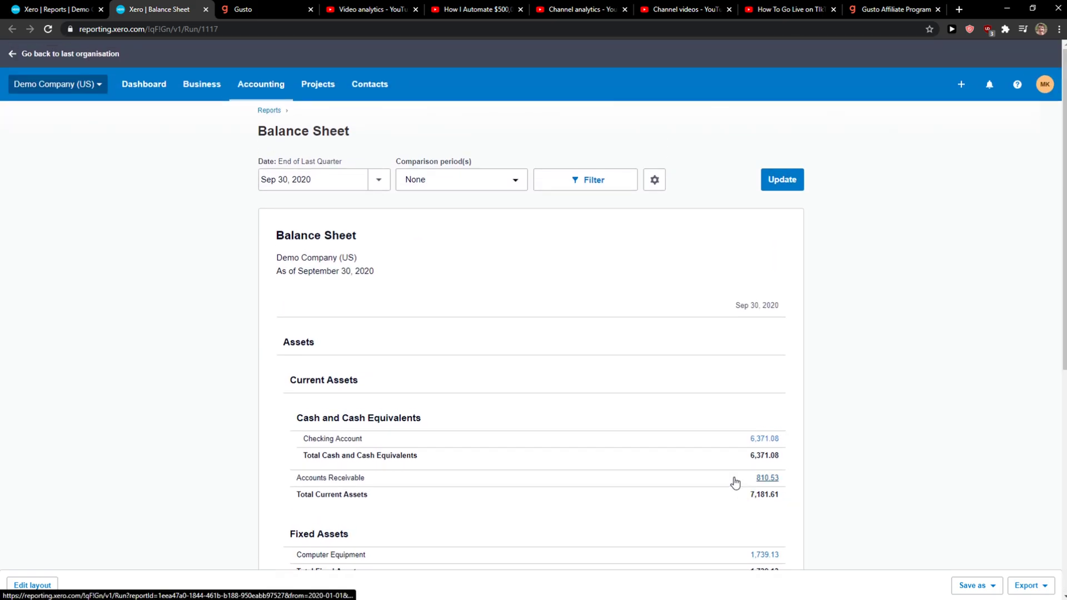
# Export the September 30, 2020 Balance Sheet as a PDF and open the downloaded file
pyautogui.click(980, 585)
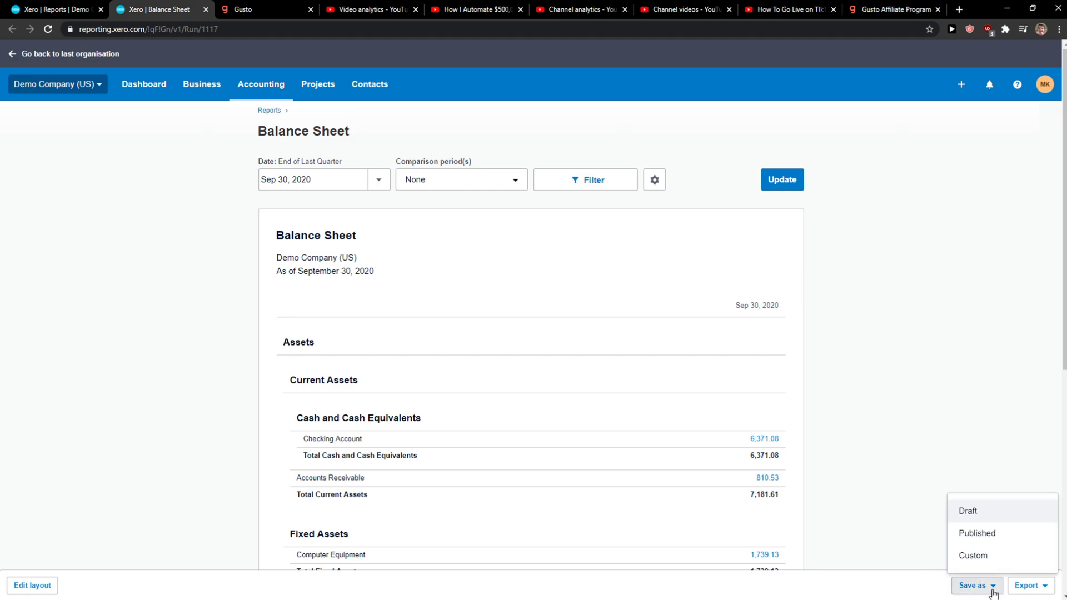
pyautogui.click(1051, 589)
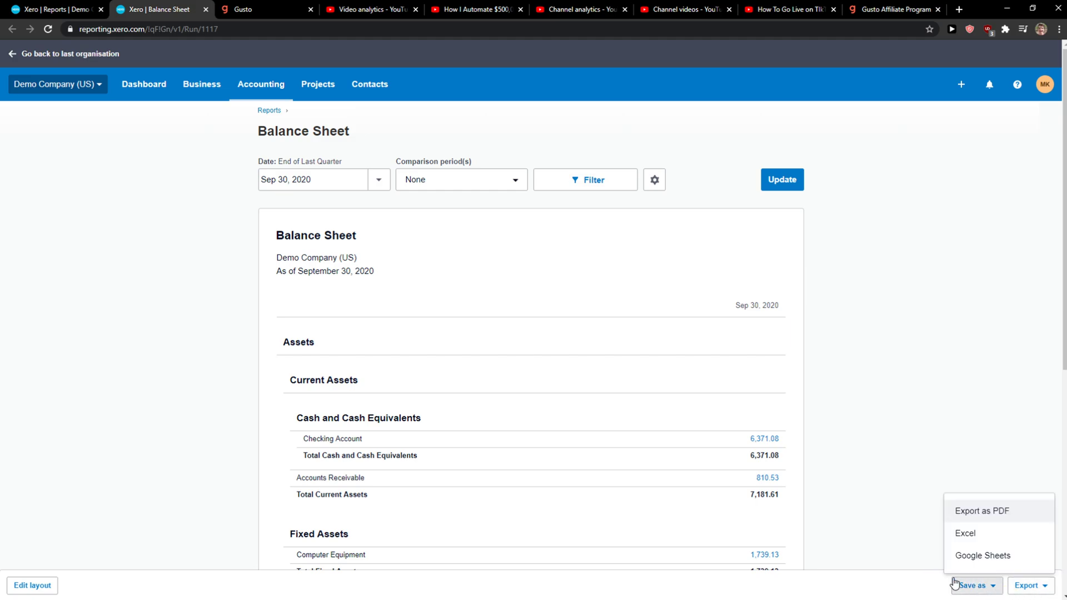
pyautogui.click(977, 510)
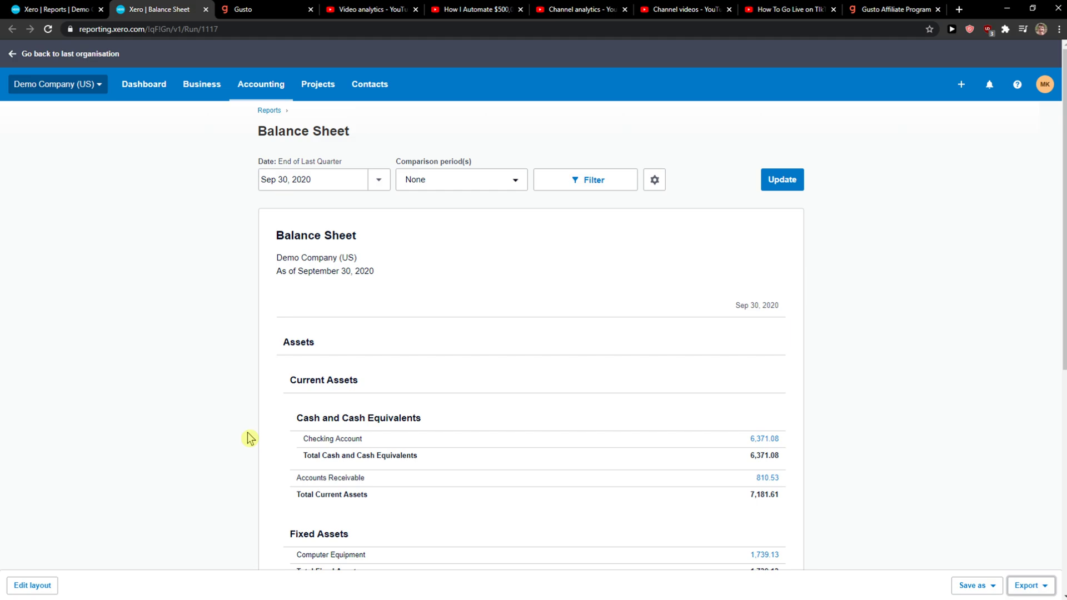
pyautogui.click(90, 586)
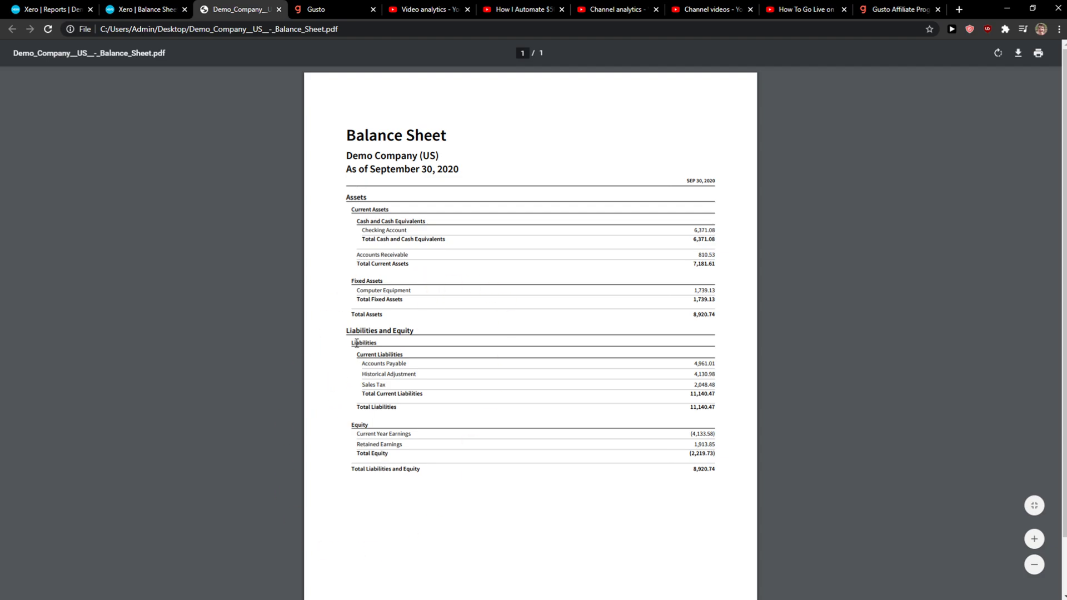
# Return to the Xero | Reports browser tab showing the Reports summary
pyautogui.click(140, 9)
pyautogui.click(63, 9)
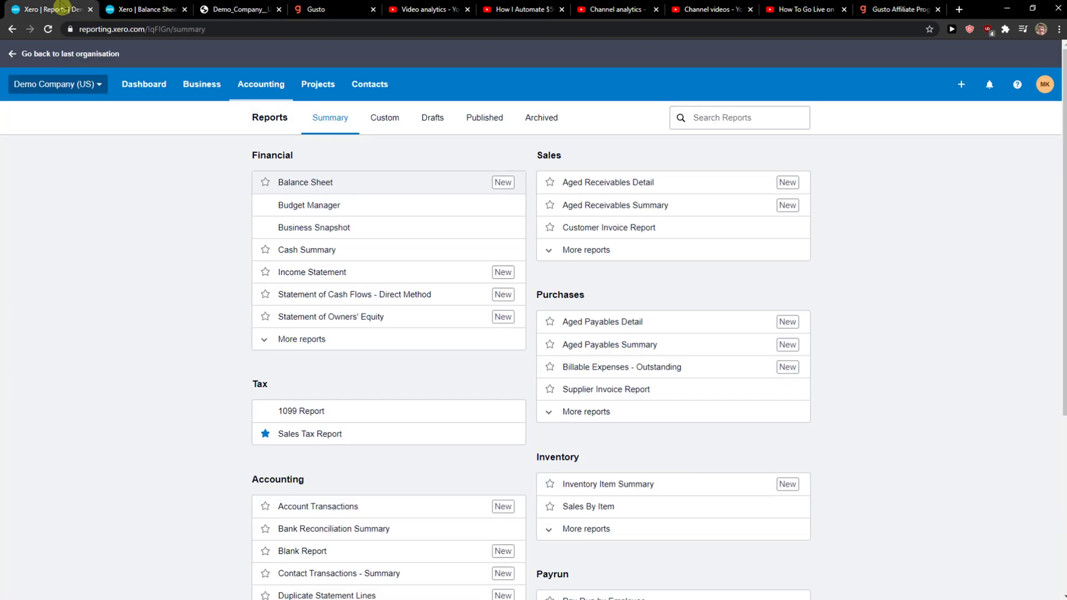